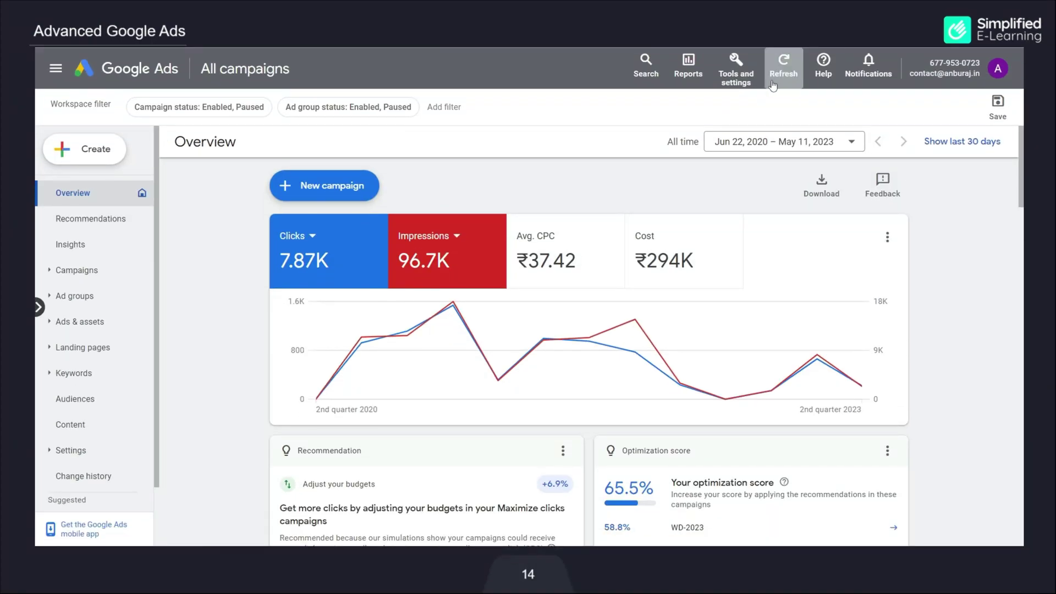
# Open Keyword Planner's Discover new keywords form, view the website option, and return to starting with keywords.
pyautogui.click(736, 69)
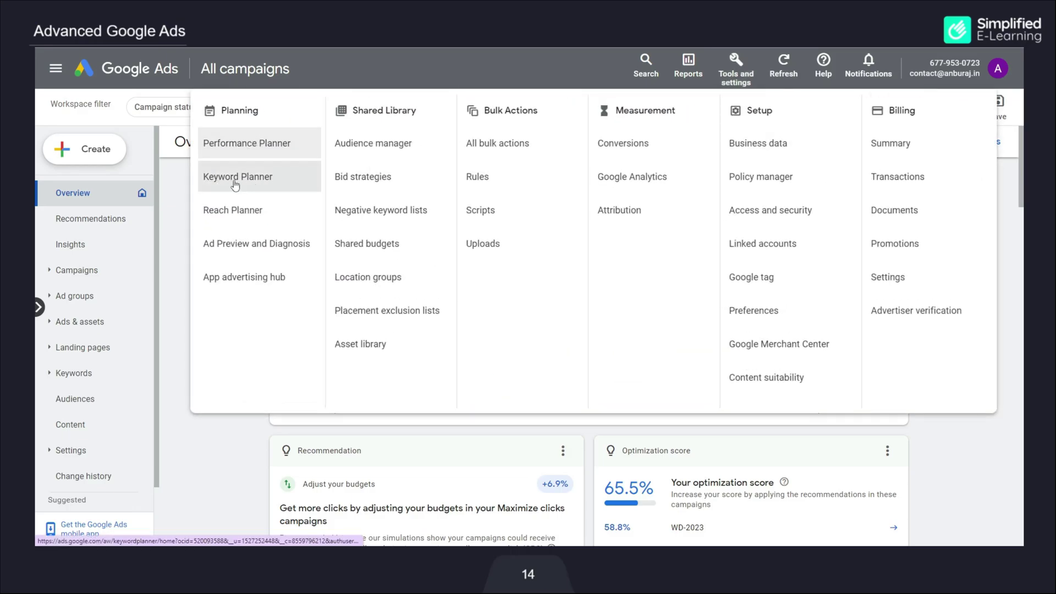
pyautogui.click(253, 183)
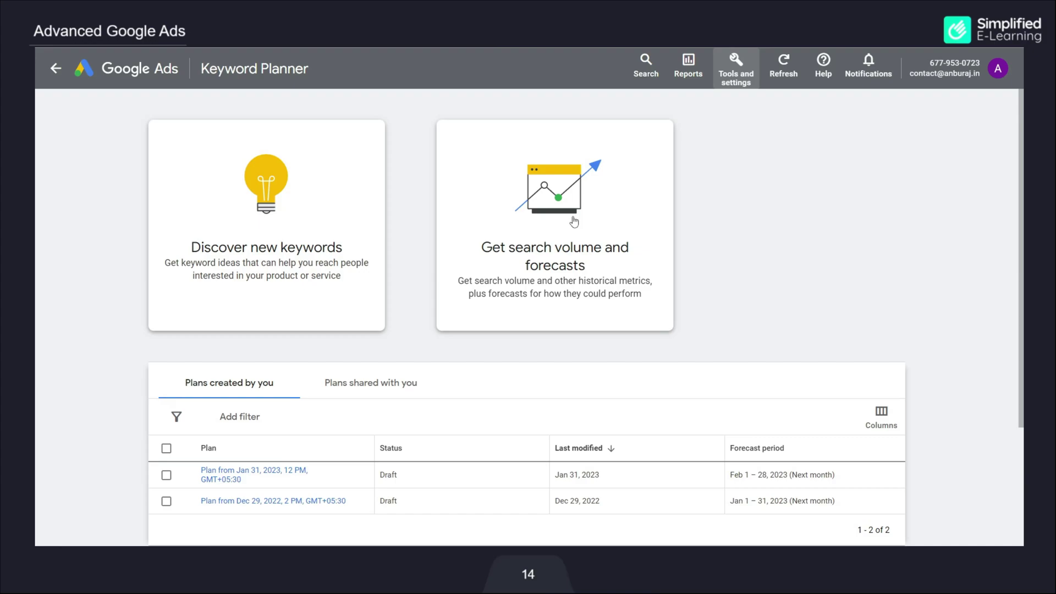
pyautogui.click(270, 226)
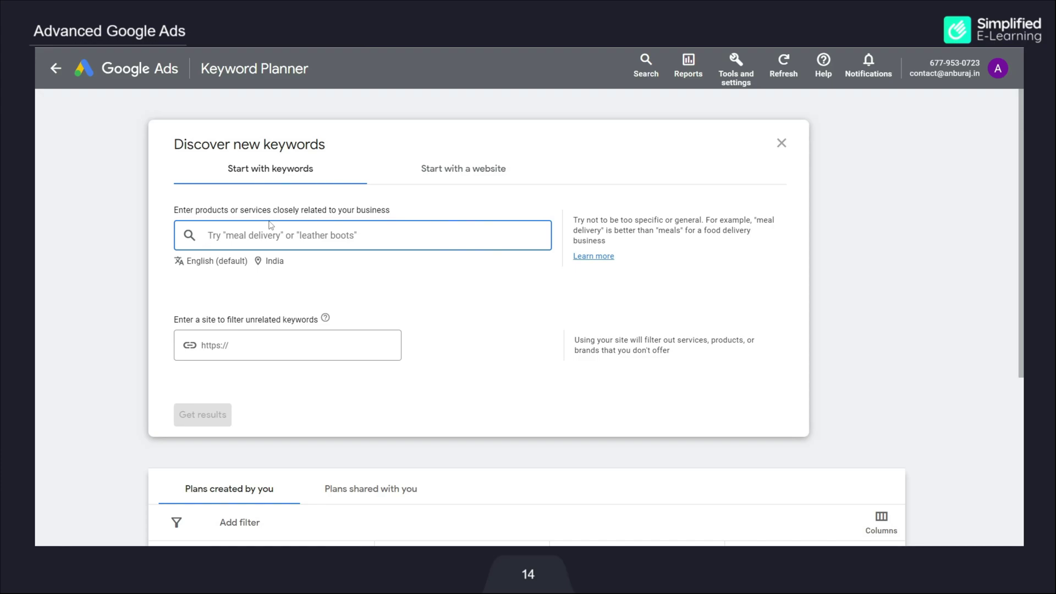
pyautogui.click(460, 173)
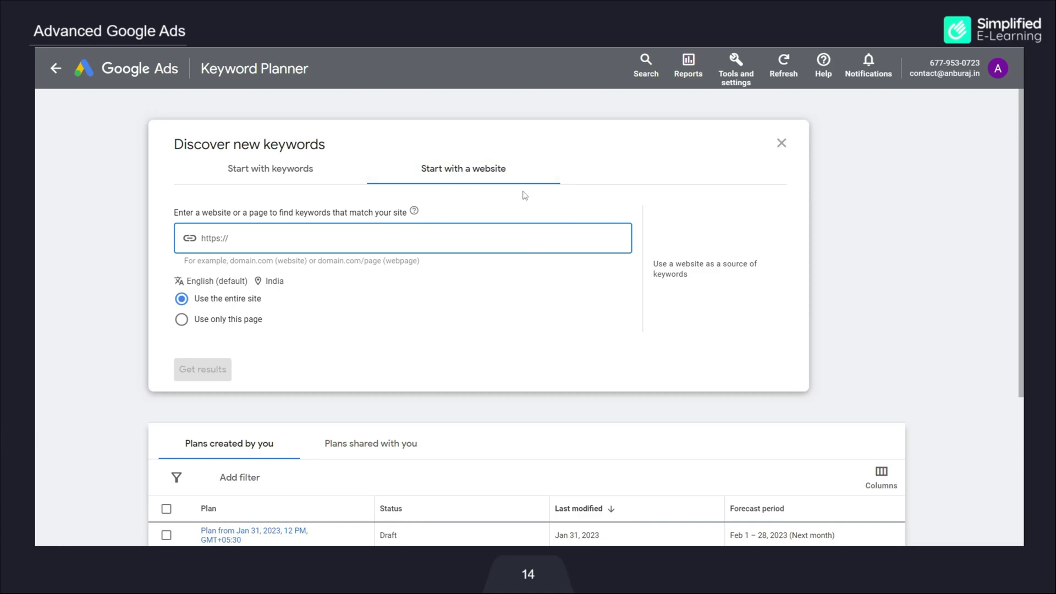
pyautogui.click(266, 172)
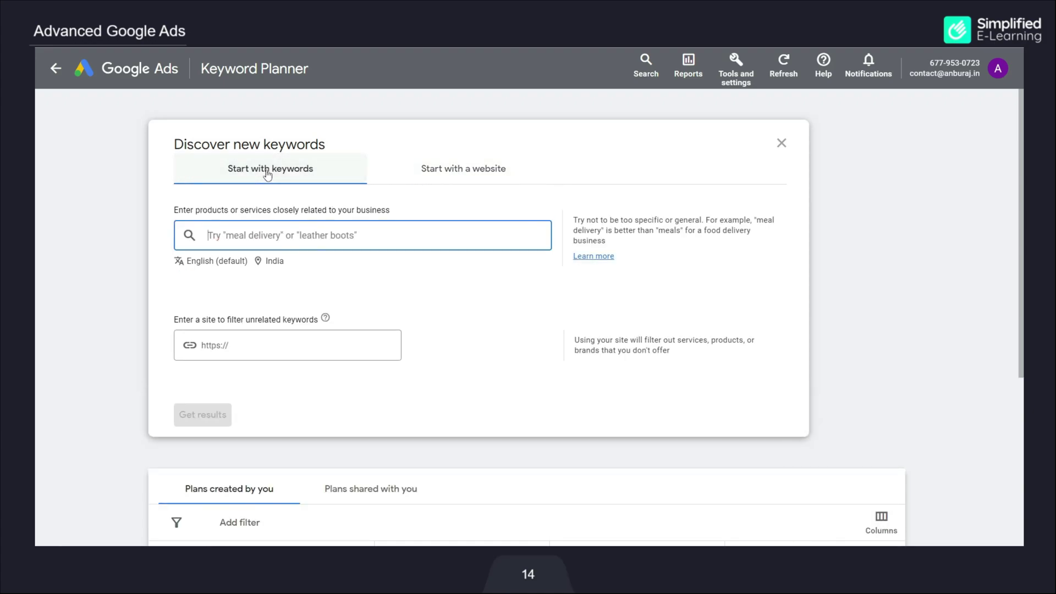
# Enter "Digital marketing" and "social media marketing" as the seed keywords for discovering new keywords.
pyautogui.write('Di')
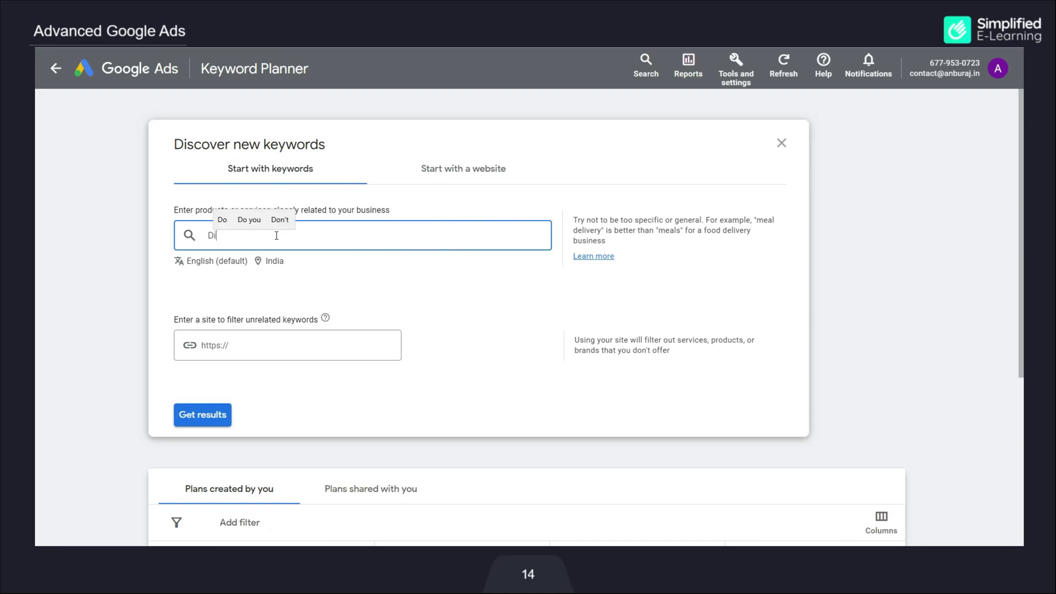
pyautogui.write('gital marketing')
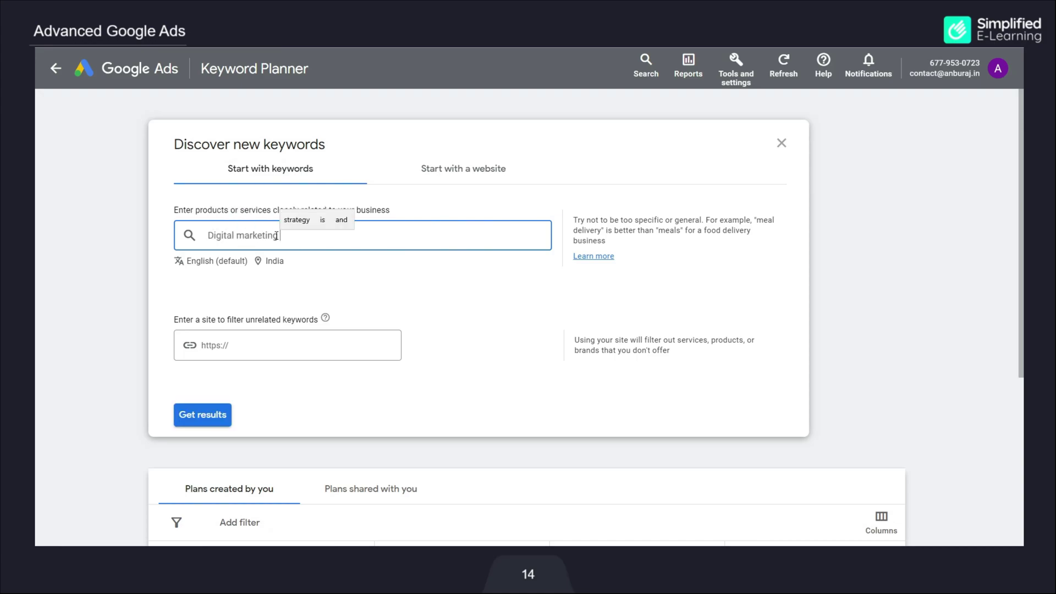
pyautogui.press('Return')
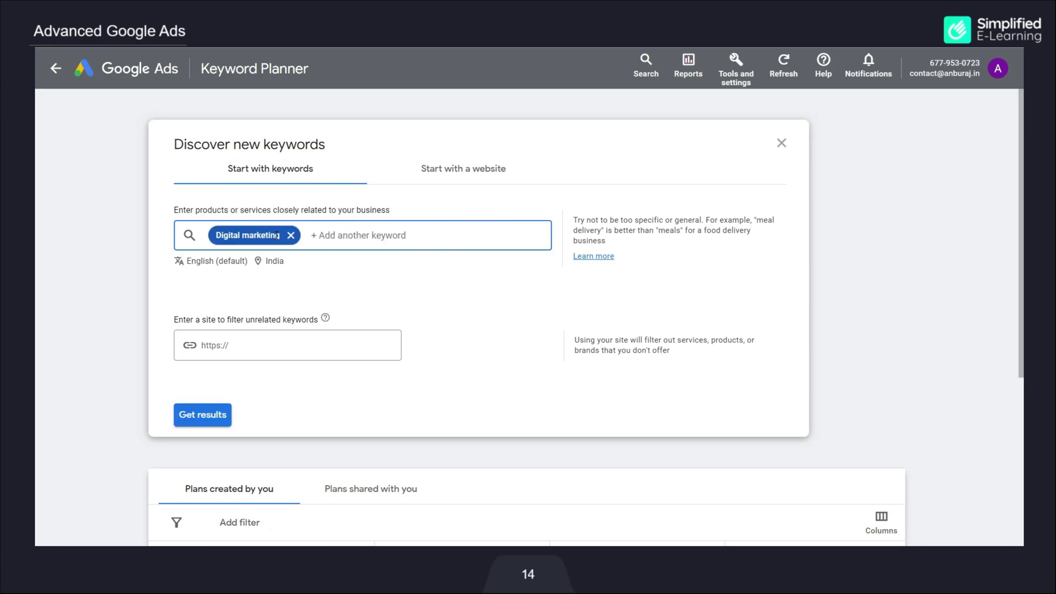
pyautogui.write('social media marketing')
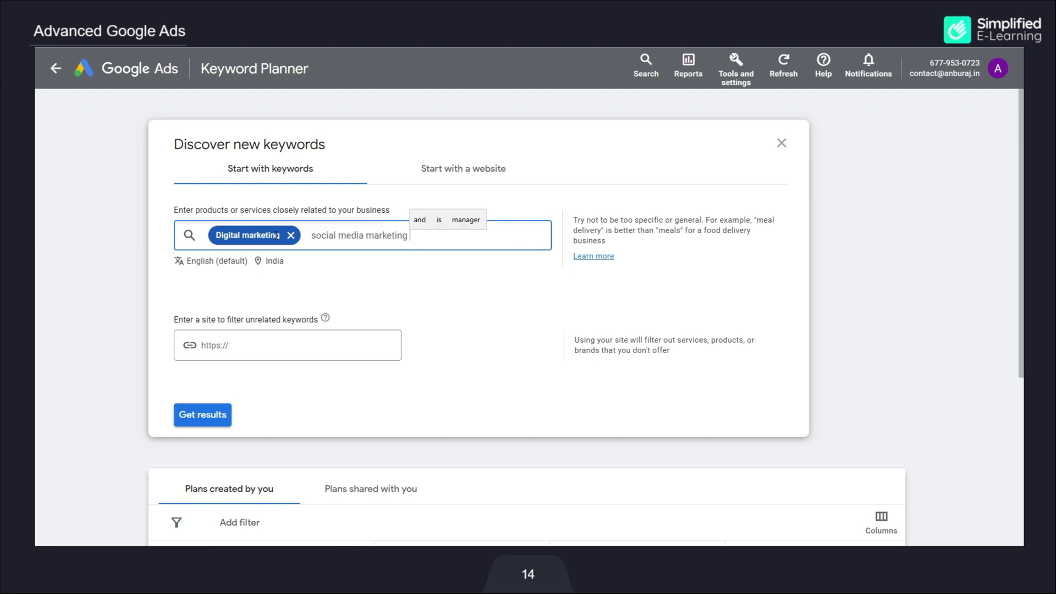
pyautogui.press('Return')
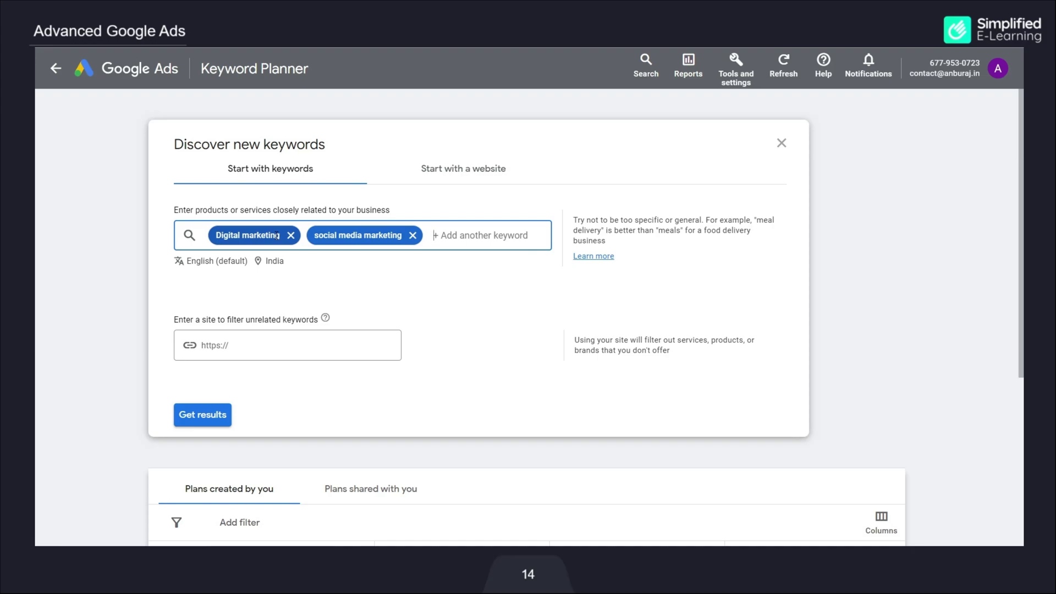
# Replace India with the state Tamil Nadu, India as the targeted location and get the keyword results.
pyautogui.click(265, 263)
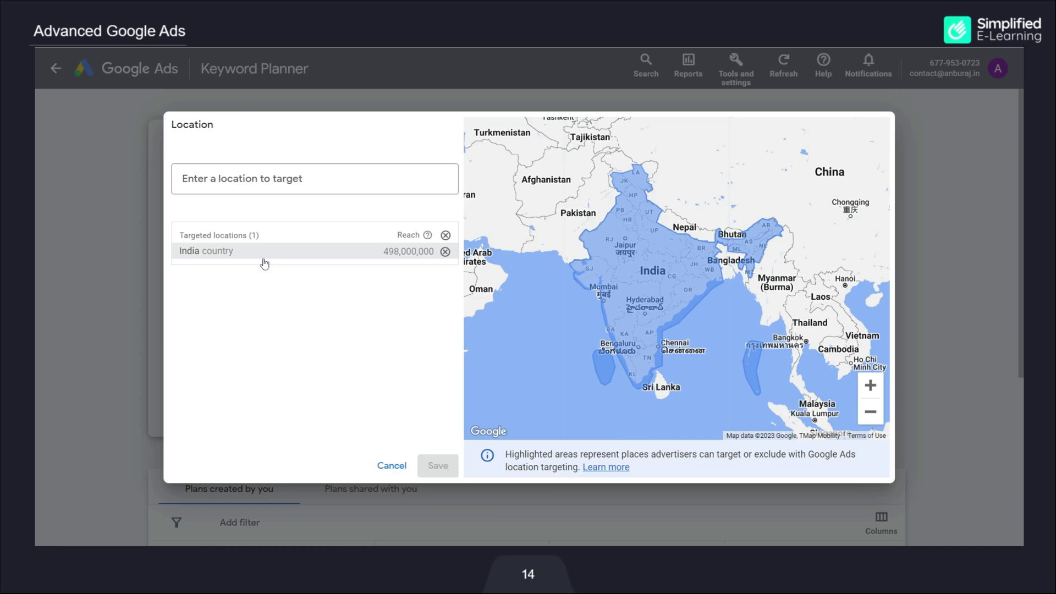
pyautogui.click(445, 251)
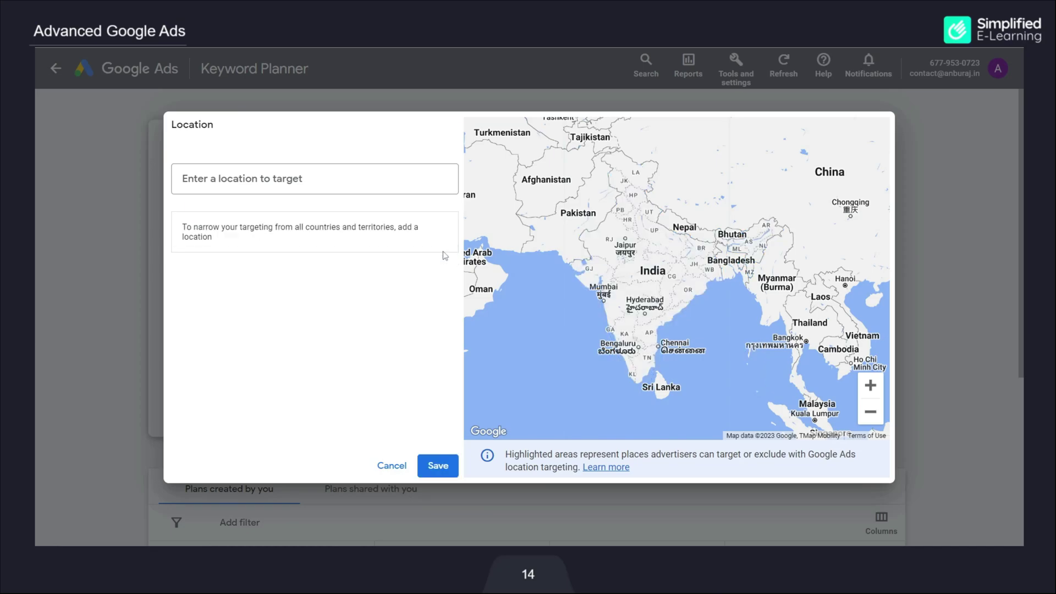
pyautogui.click(254, 178)
pyautogui.write('tamil')
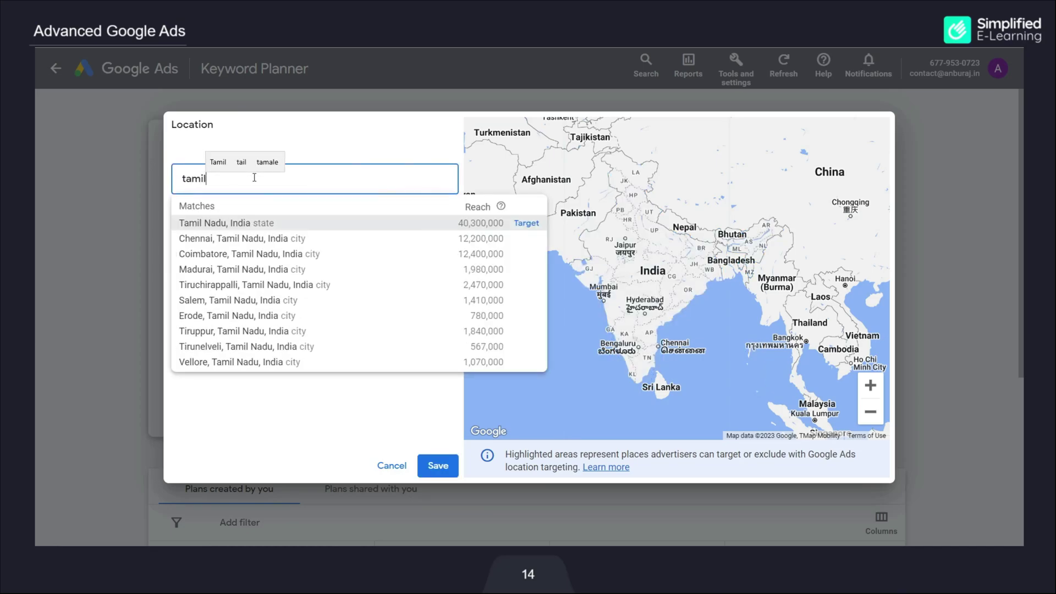
pyautogui.click(527, 223)
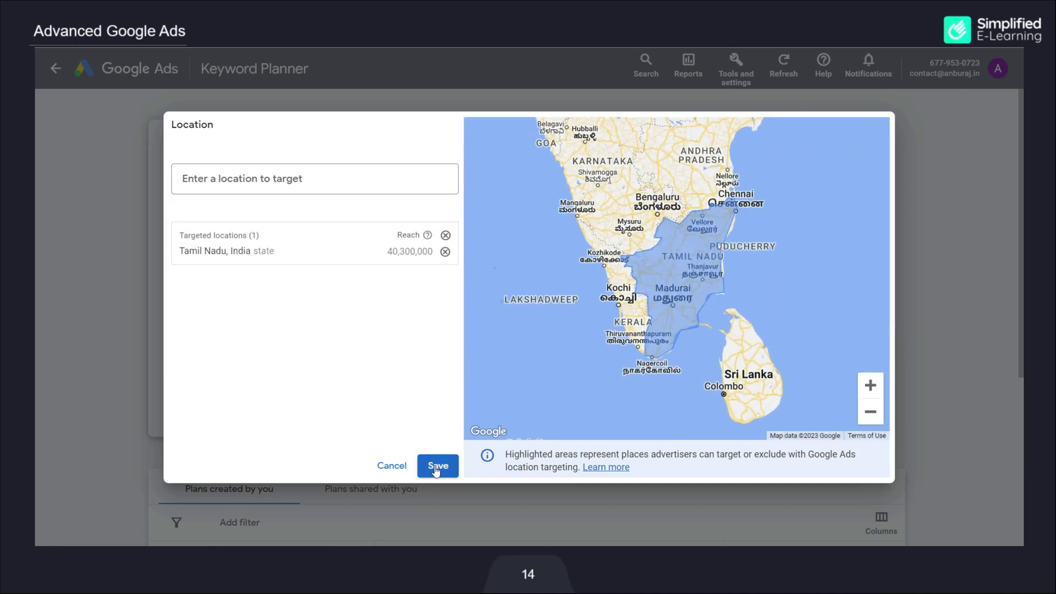
pyautogui.click(437, 466)
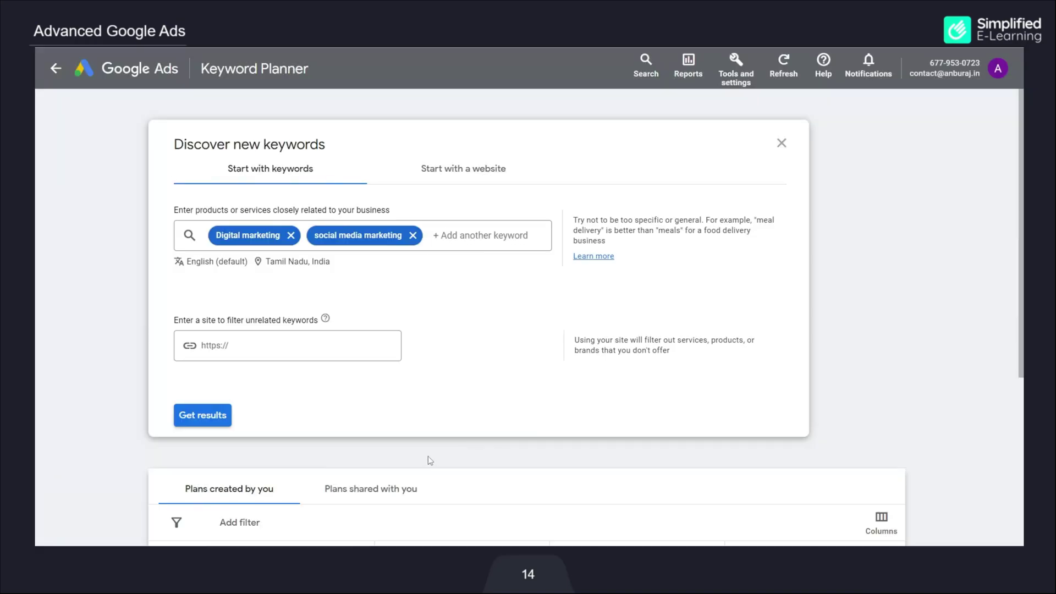
pyautogui.click(215, 421)
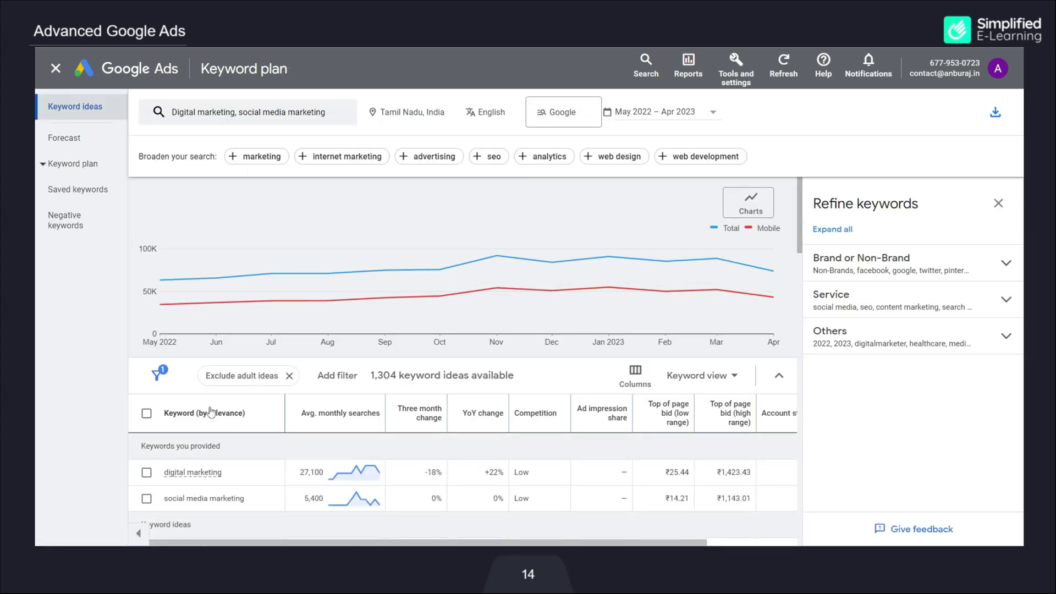
# Examine the keyword ideas for their average monthly searches, competition, and low and high top of page bids.
pyautogui.scroll(-2, 211, 412)
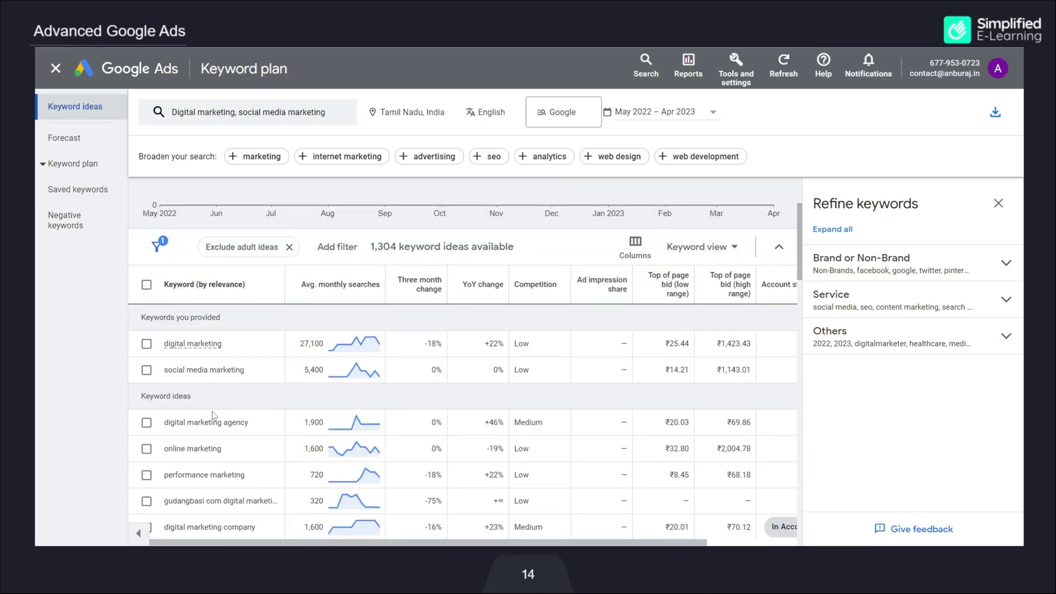
pyautogui.moveTo(176, 348)
pyautogui.moveTo(682, 302)
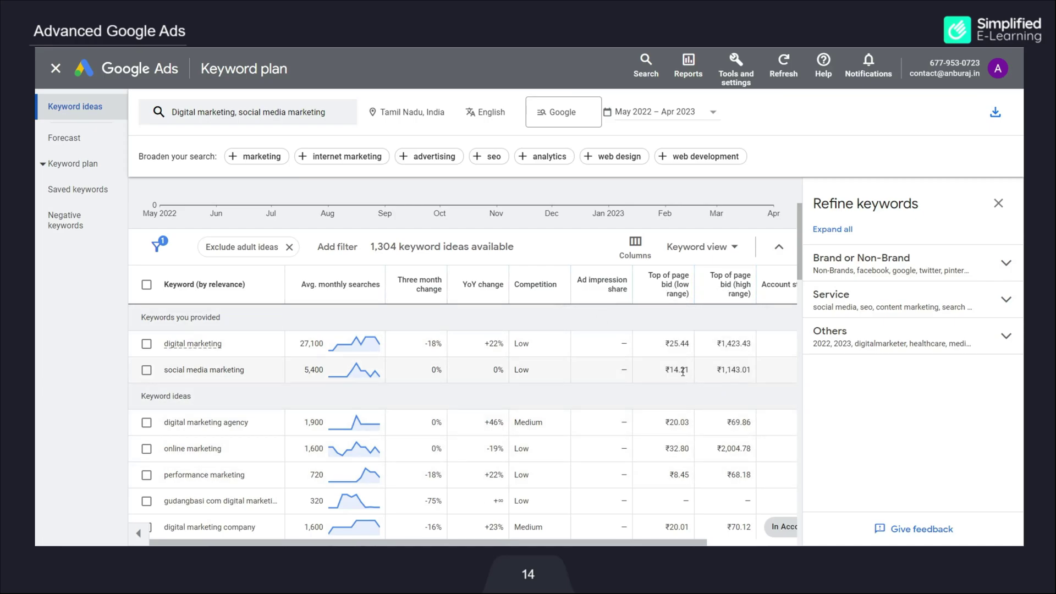
pyautogui.moveTo(739, 291)
pyautogui.scroll(-3, 207, 371)
pyautogui.scroll(1, 267, 399)
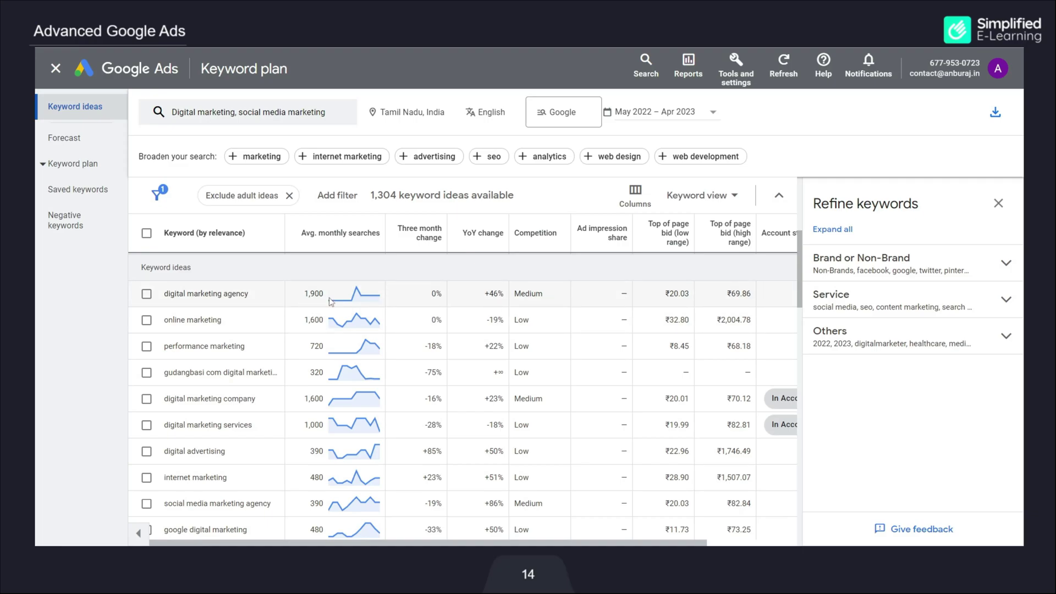
pyautogui.moveTo(330, 302)
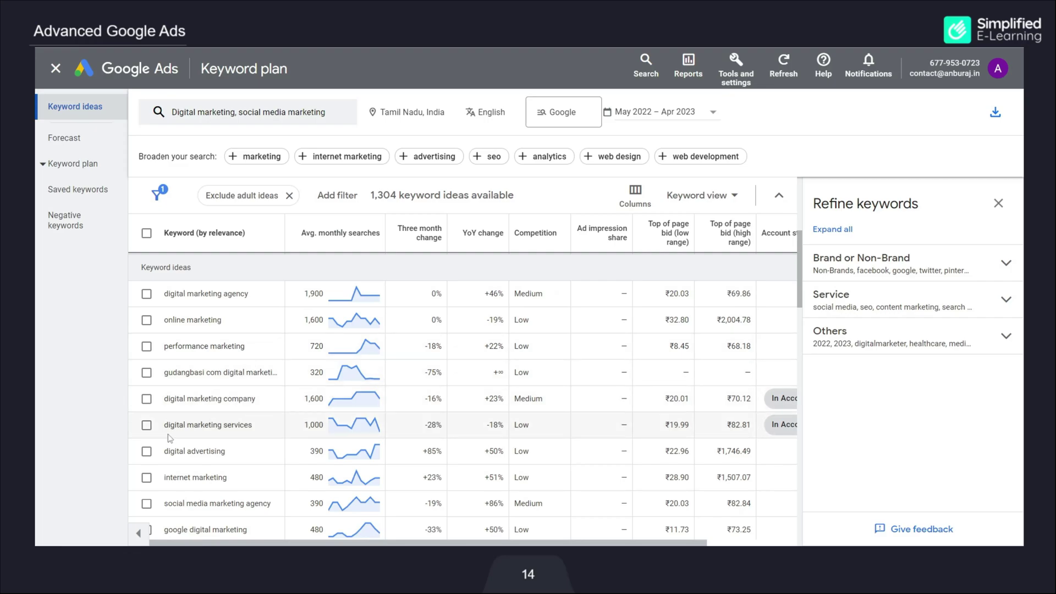
pyautogui.scroll(-3, 246, 427)
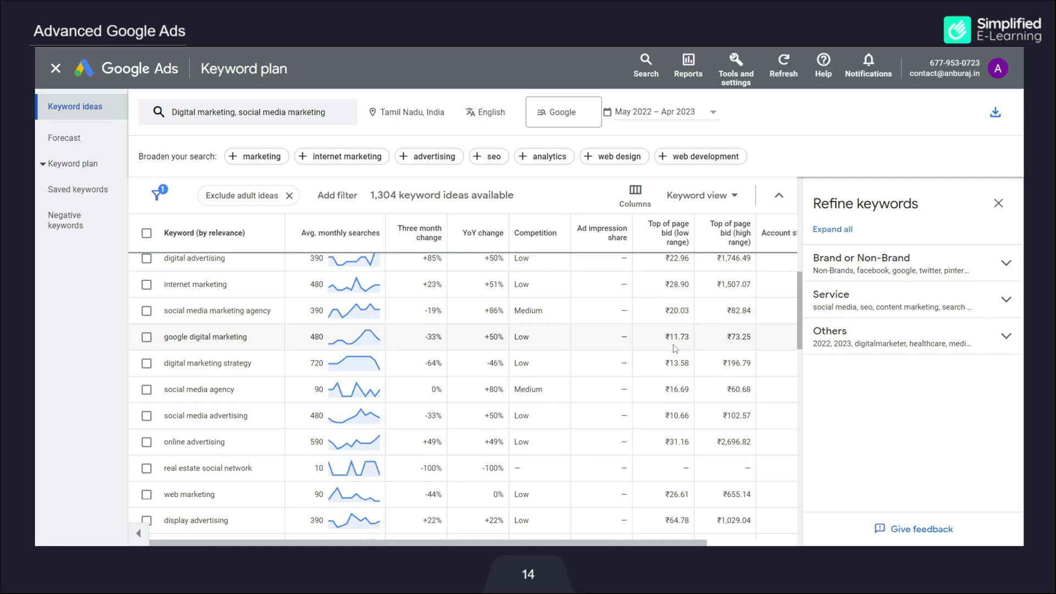
pyautogui.scroll(-10, 572, 385)
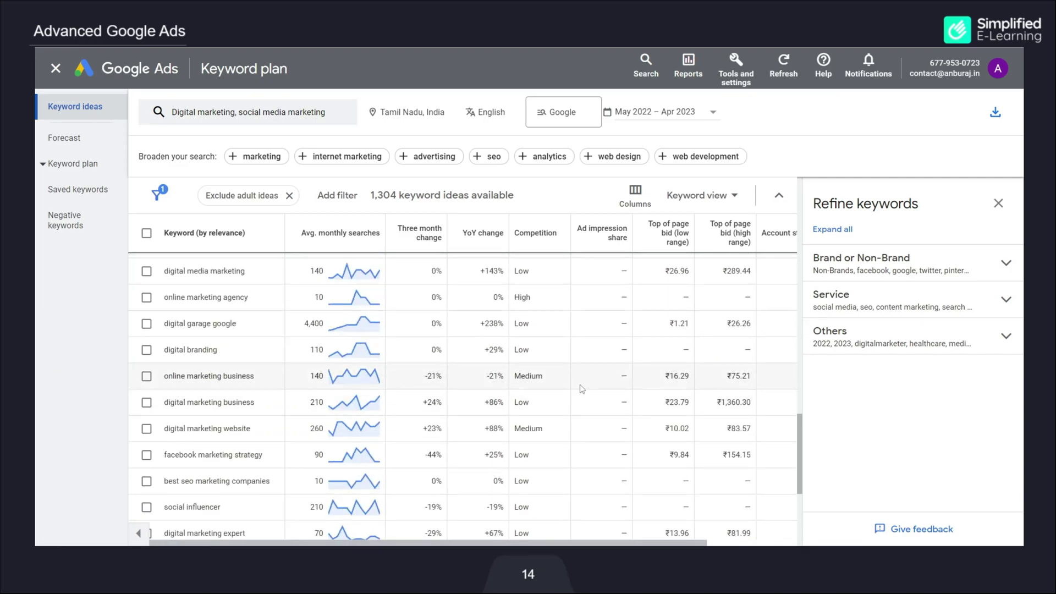
# Download the keyword ideas as a .csv file and open the downloaded report in Excel.
pyautogui.click(994, 118)
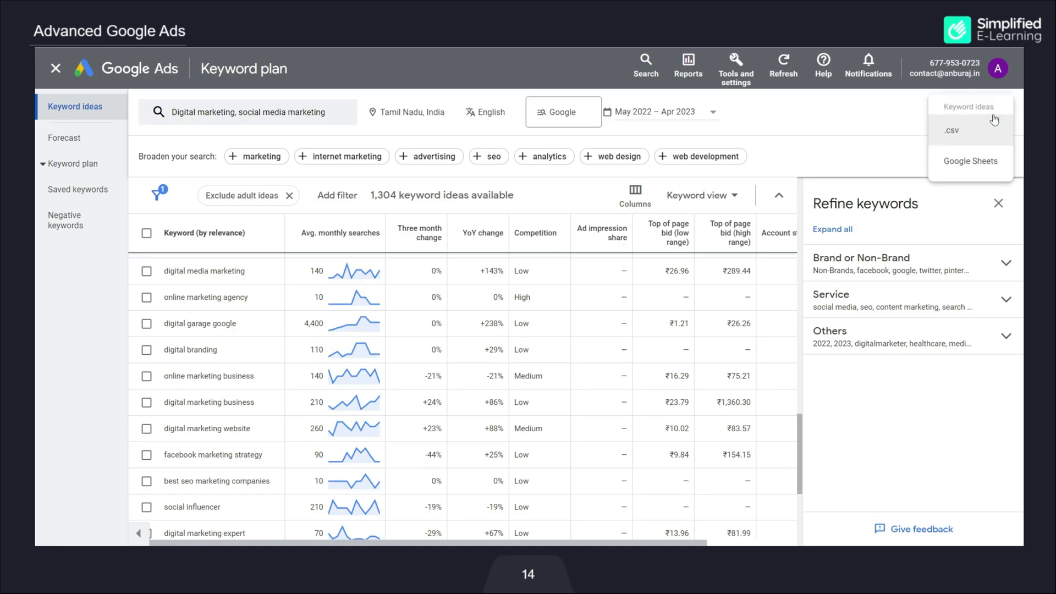
pyautogui.click(960, 134)
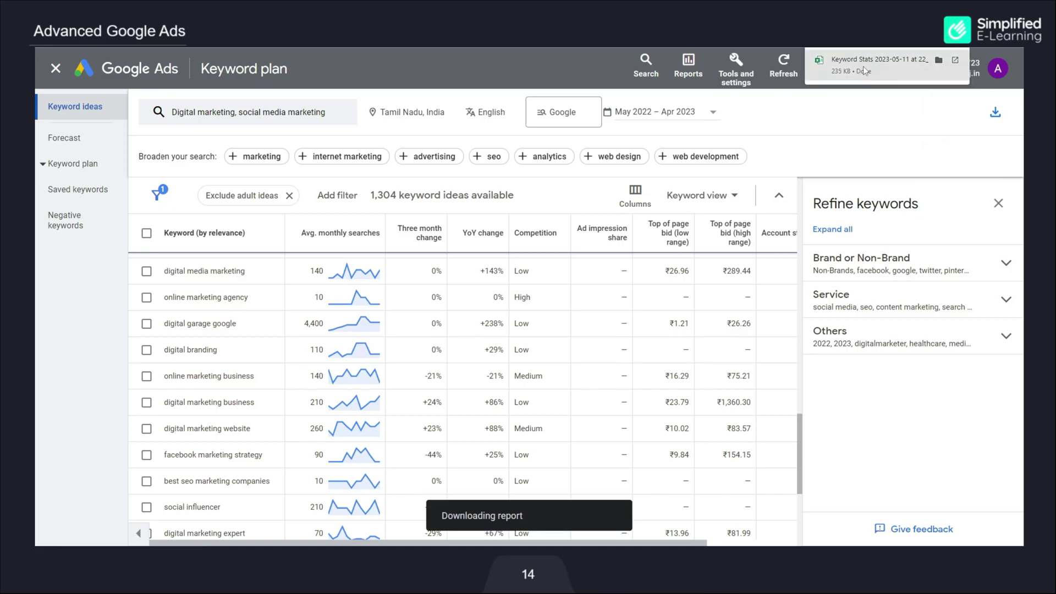
pyautogui.click(864, 70)
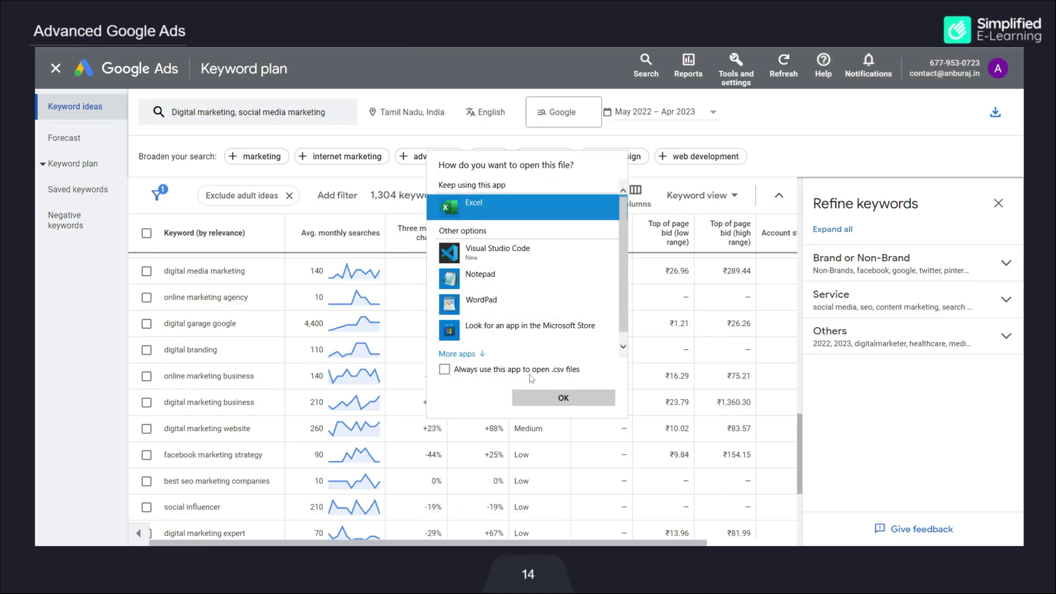
pyautogui.click(547, 401)
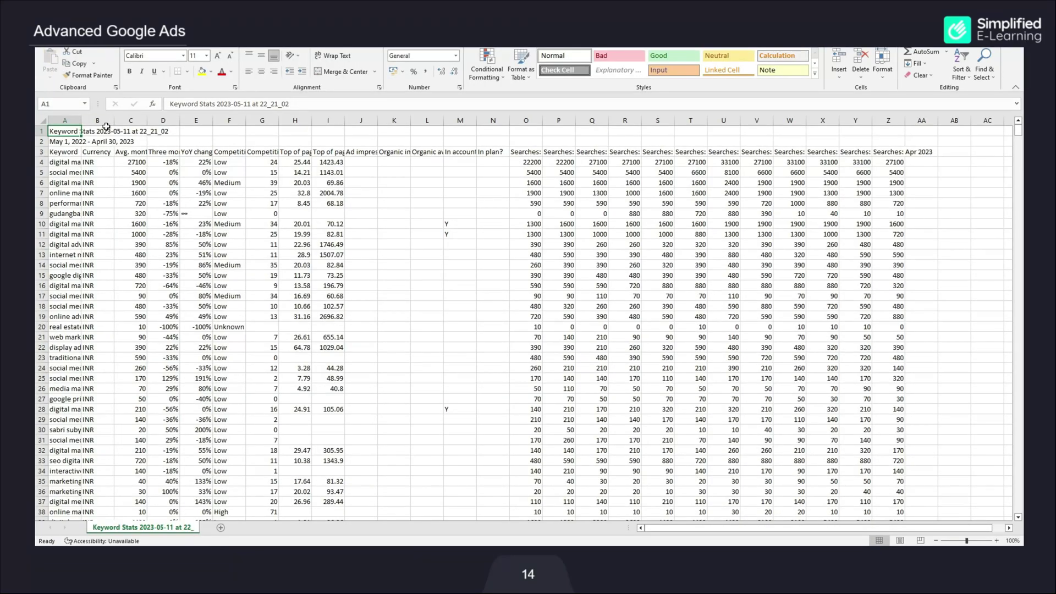
# Widen the Keyword and Avg. monthly searches columns and look across the sheet's monthly search columns.
pyautogui.moveTo(80, 120); pyautogui.dragTo(215, 120)
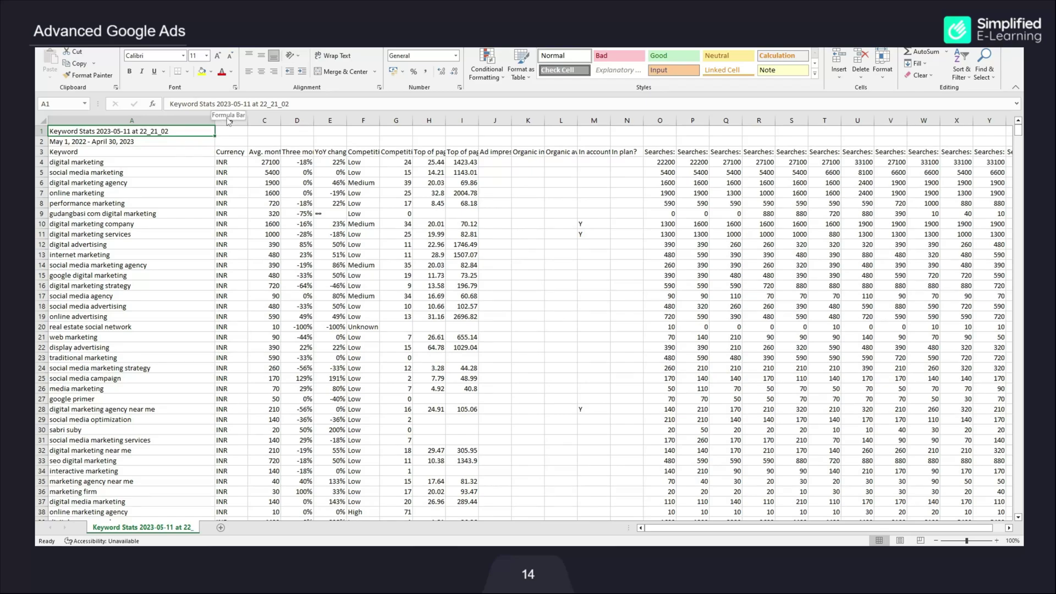
pyautogui.moveTo(281, 121); pyautogui.dragTo(348, 120)
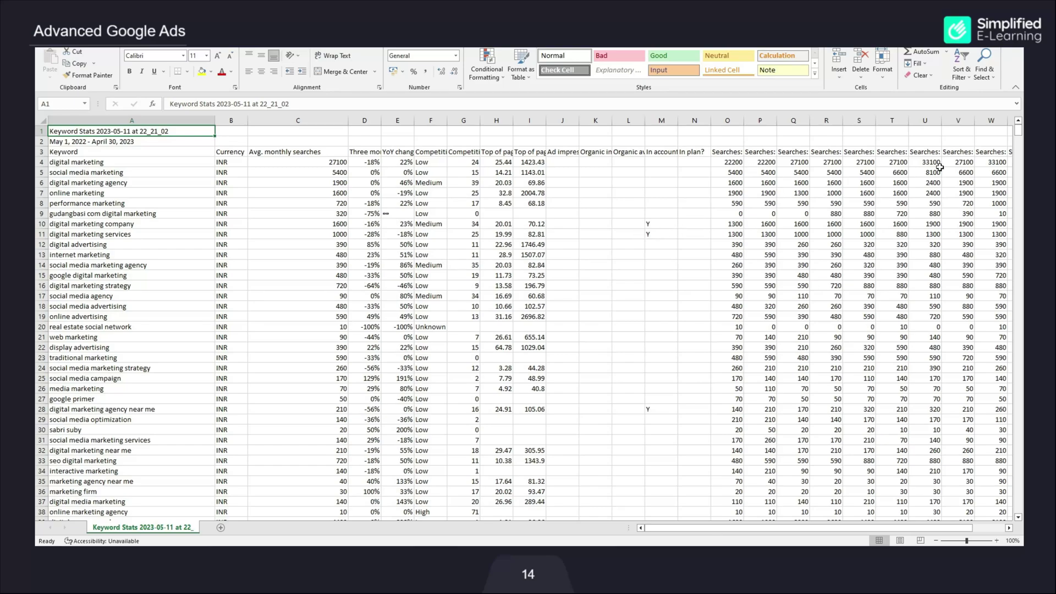
pyautogui.moveTo(783, 528); pyautogui.dragTo(839, 526)
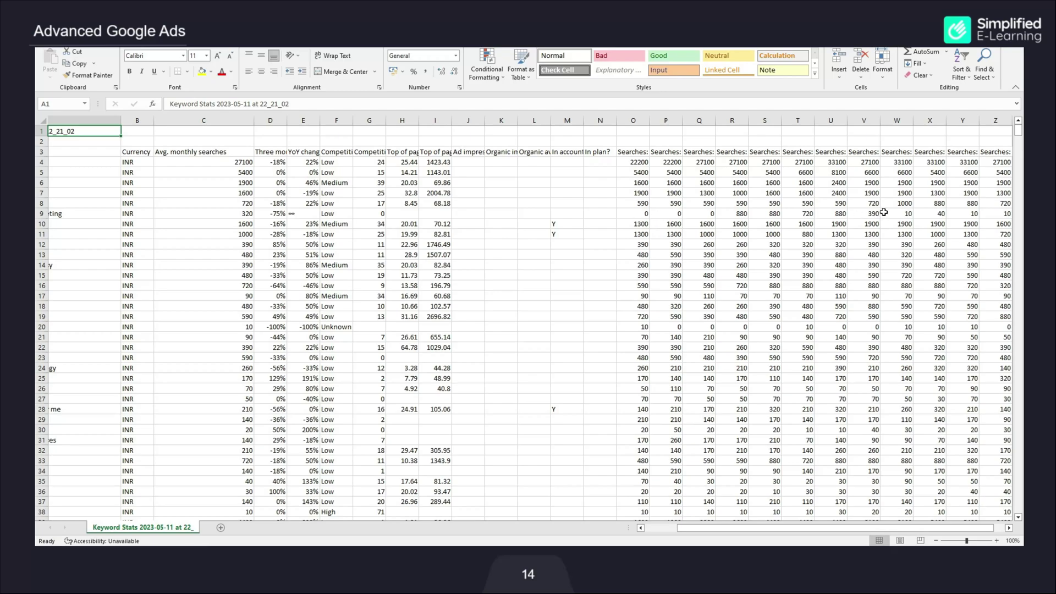
pyautogui.moveTo(772, 536); pyautogui.dragTo(711, 540)
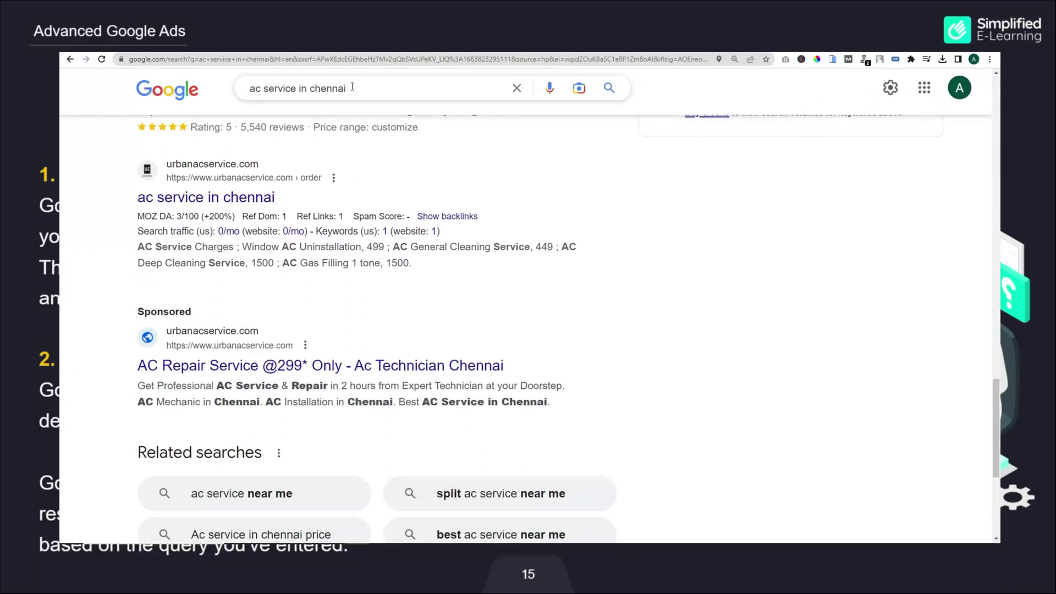
# Switch to the Google results for "ac service in chennai" and look through the related searches.
pyautogui.scroll(-4, 311, 307)
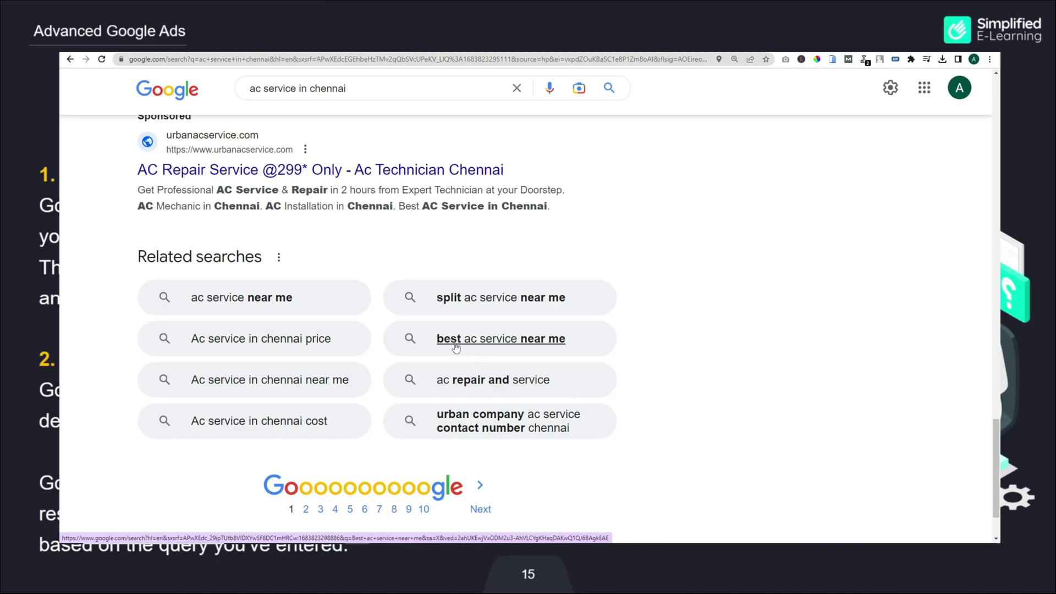
pyautogui.click(372, 88)
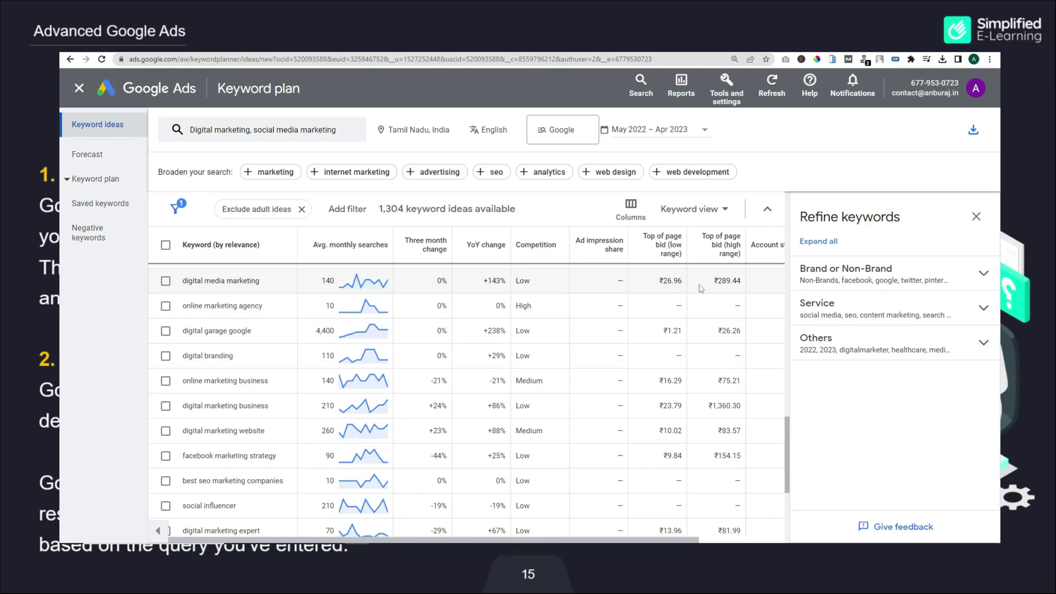
pyautogui.click(79, 88)
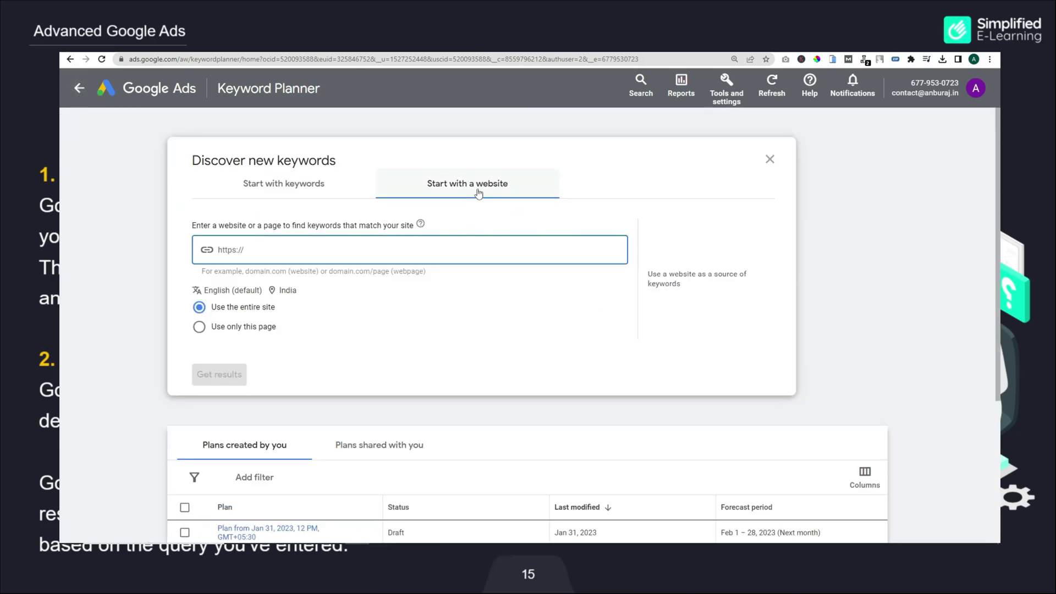
pyautogui.rightClick(273, 253)
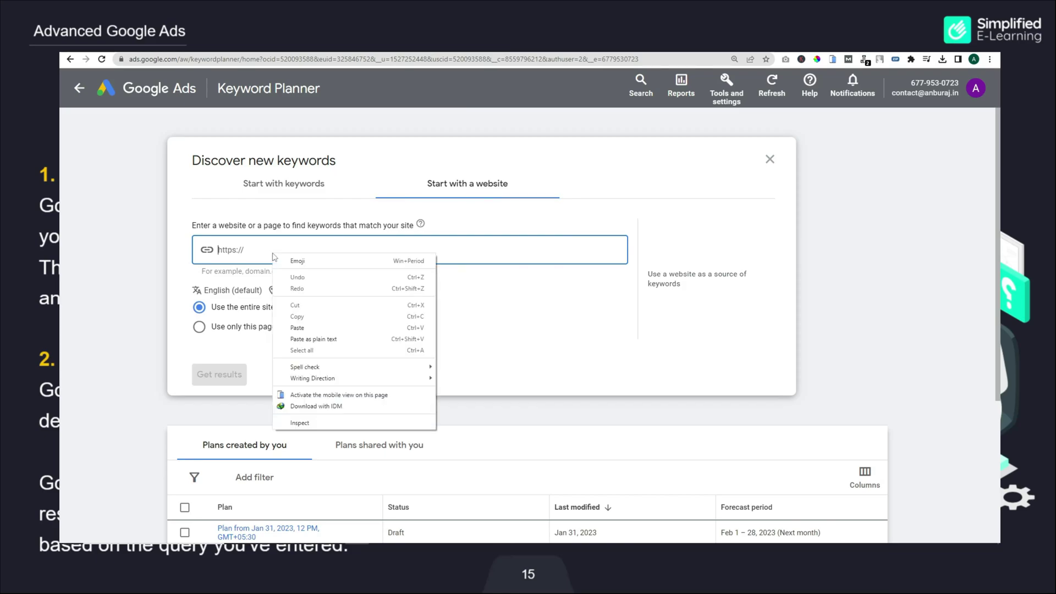
pyautogui.click(302, 328)
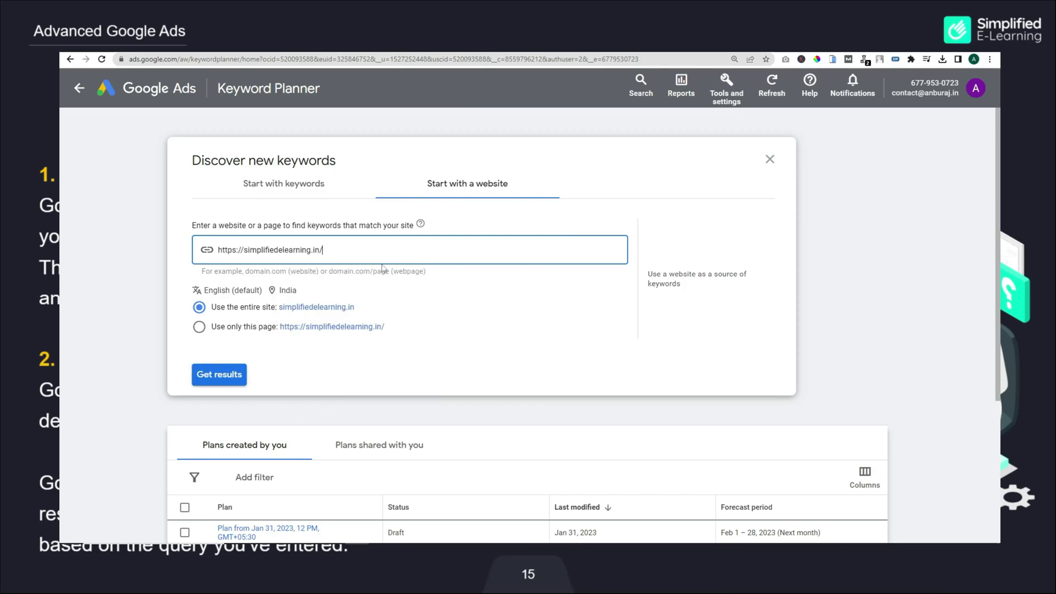